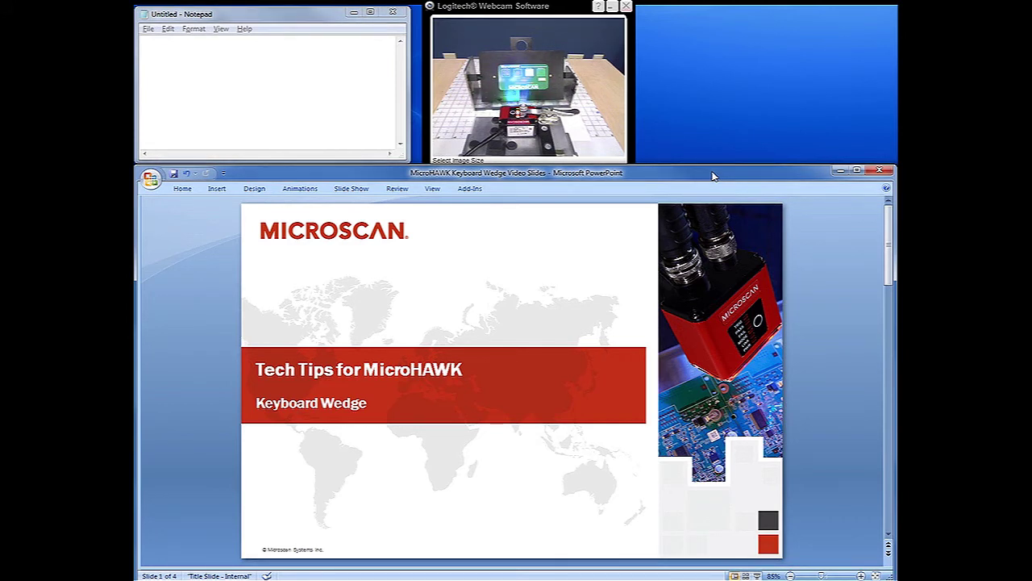
Advance the presentation to slide 2, 'What is Keyboard Wedge?'.
key(Page_Down)
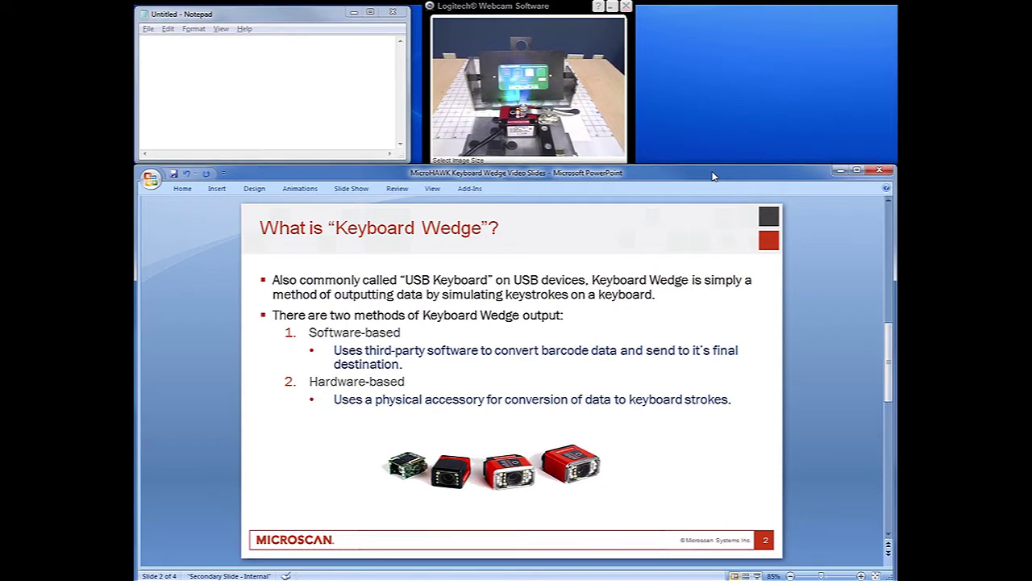
Advance through slide 3 to slide 4, 'When would you use Keyboard Wedge output?'.
key(Page_Down)
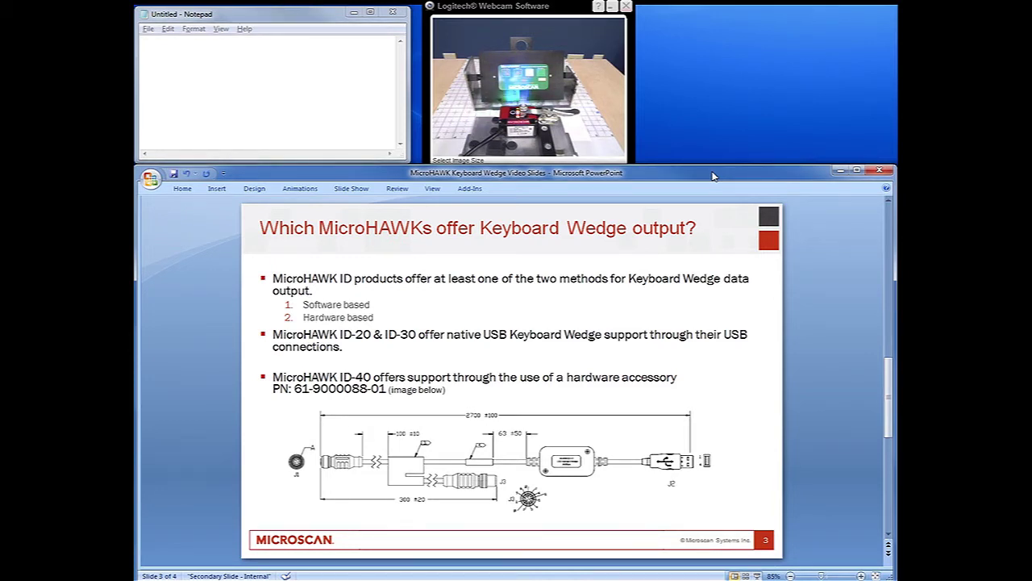
key(Page_Down)
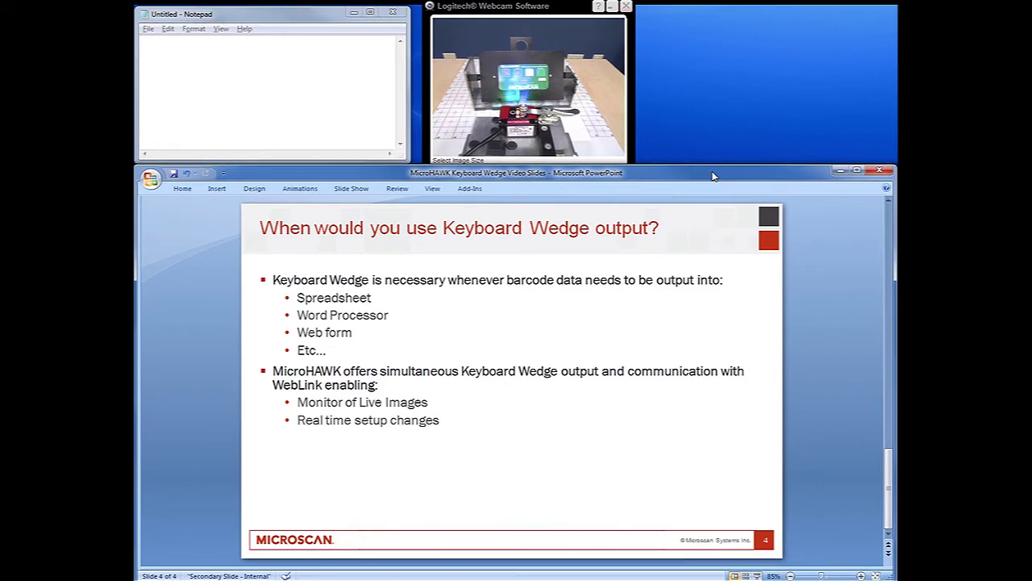
Minimize PowerPoint and load the WebLink page at 192.168.188.2 in Chrome.
click(839, 170)
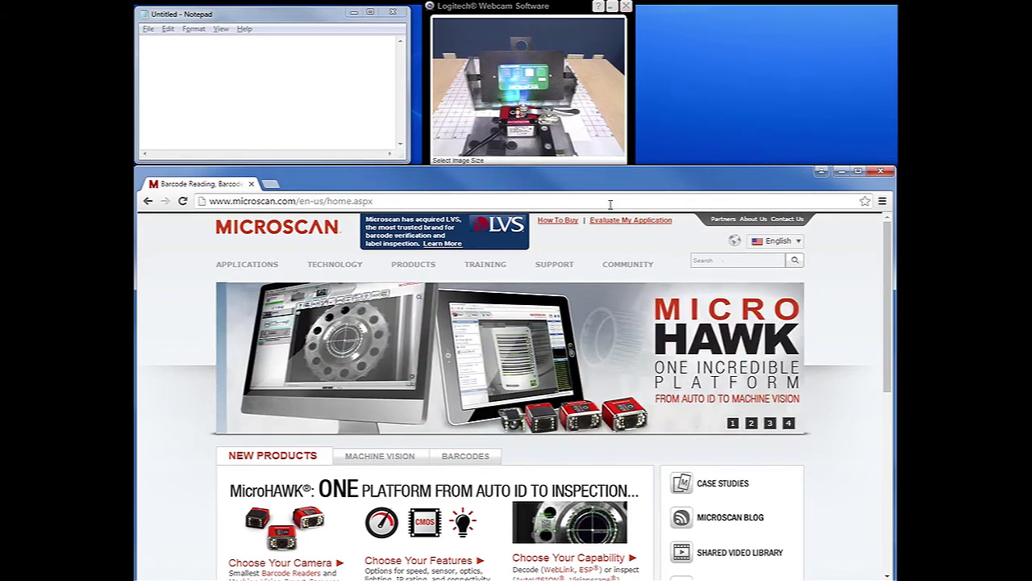
click(604, 202)
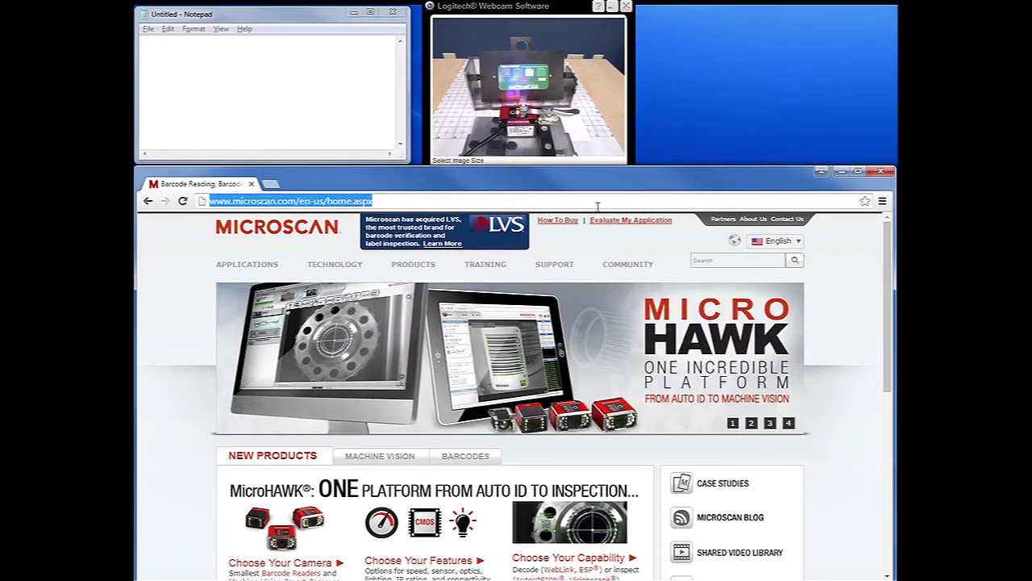
text(192.168.188.2)
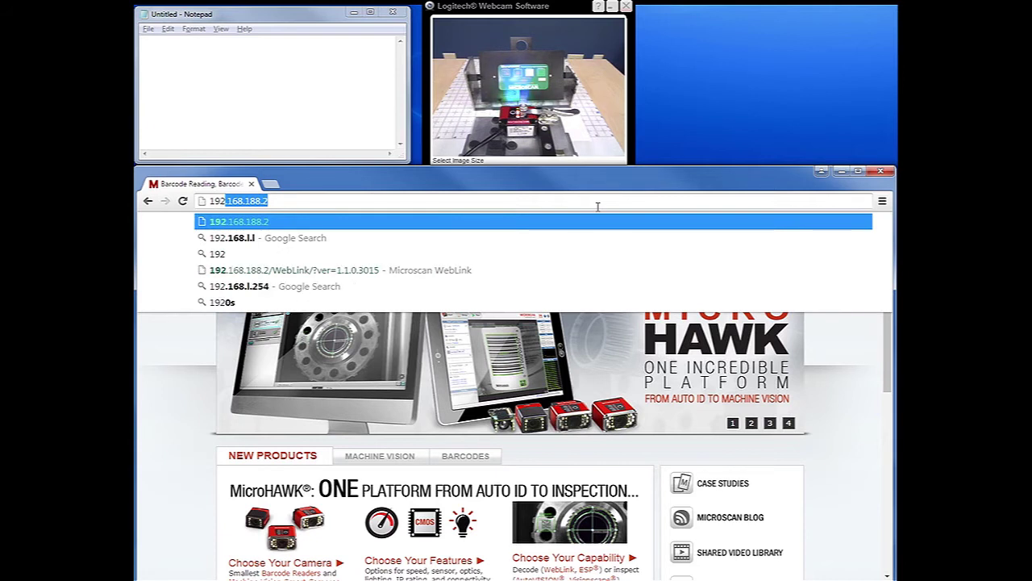
key(Return)
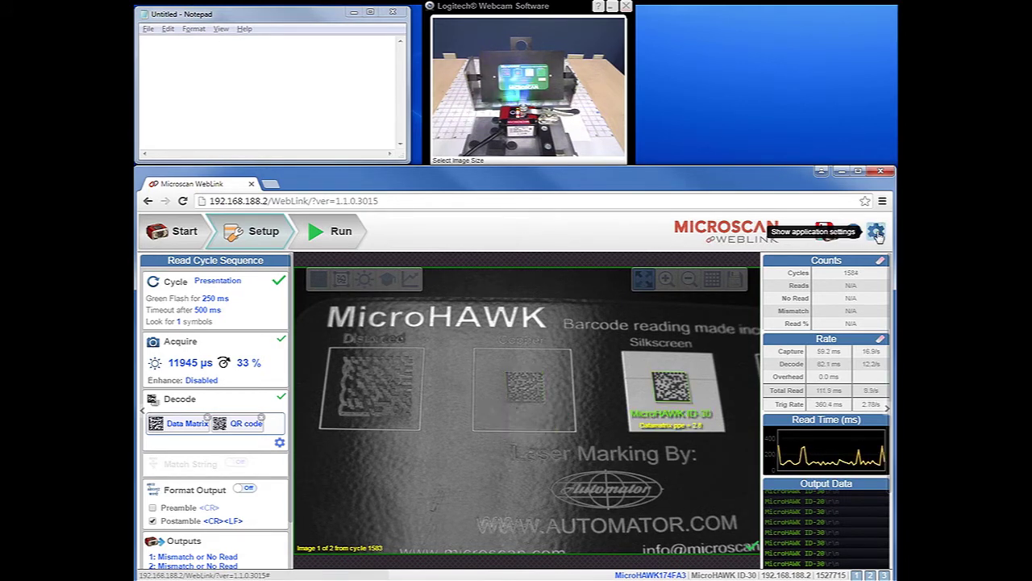
In Advanced Communications settings, search 'usb' and set USB Keyboard Wedge to Enabled.
click(877, 233)
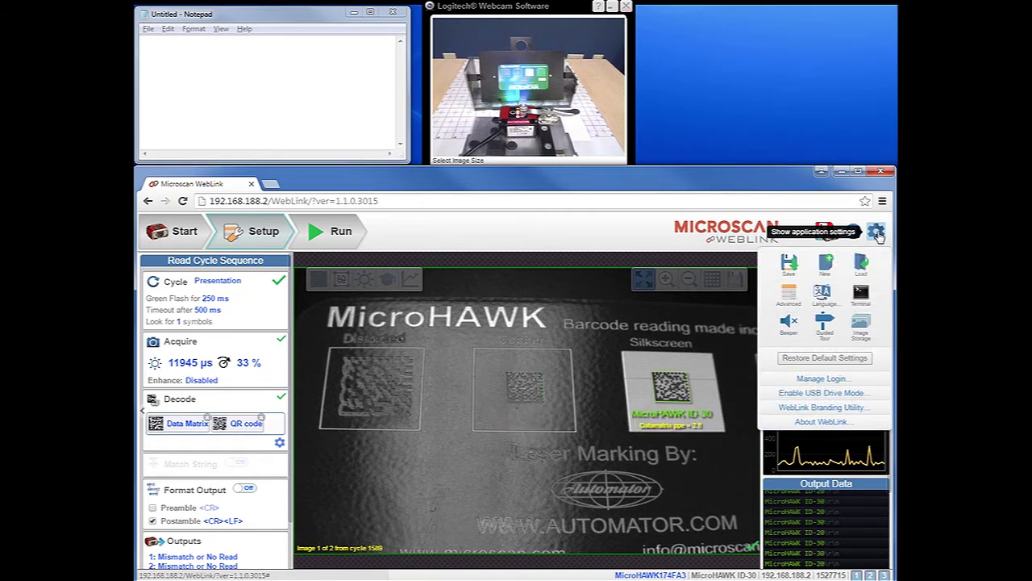
click(796, 301)
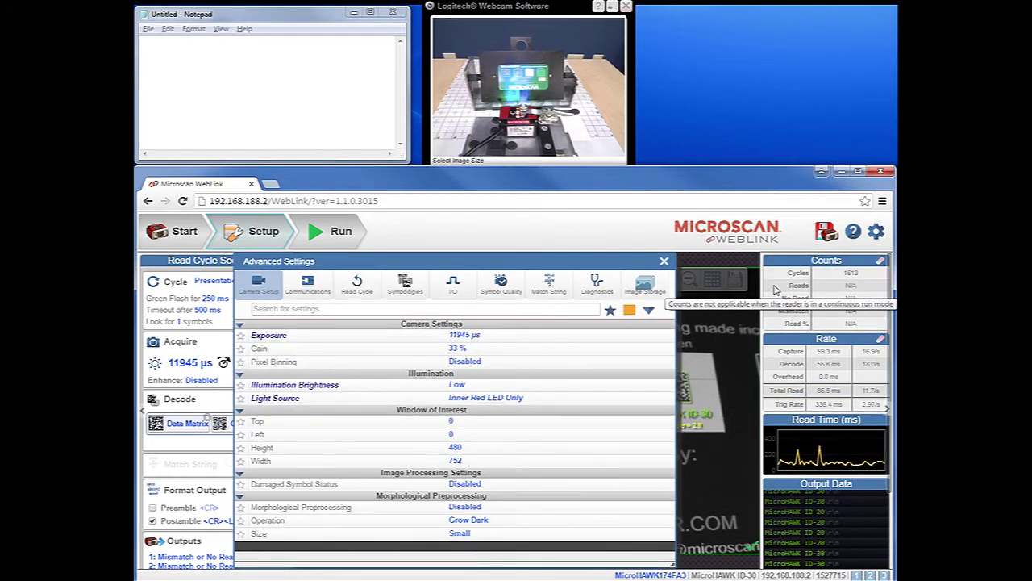
click(306, 289)
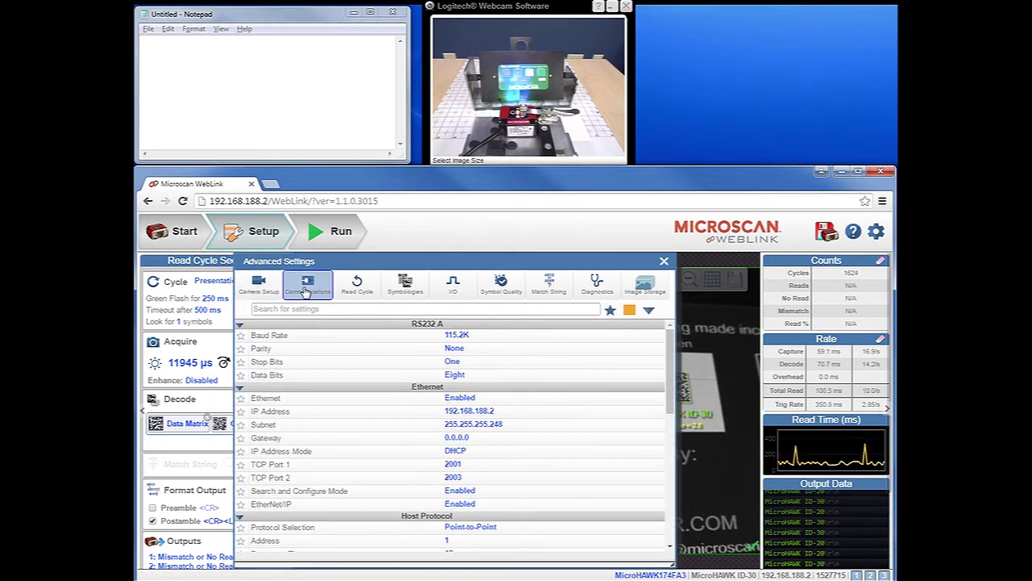
click(320, 309)
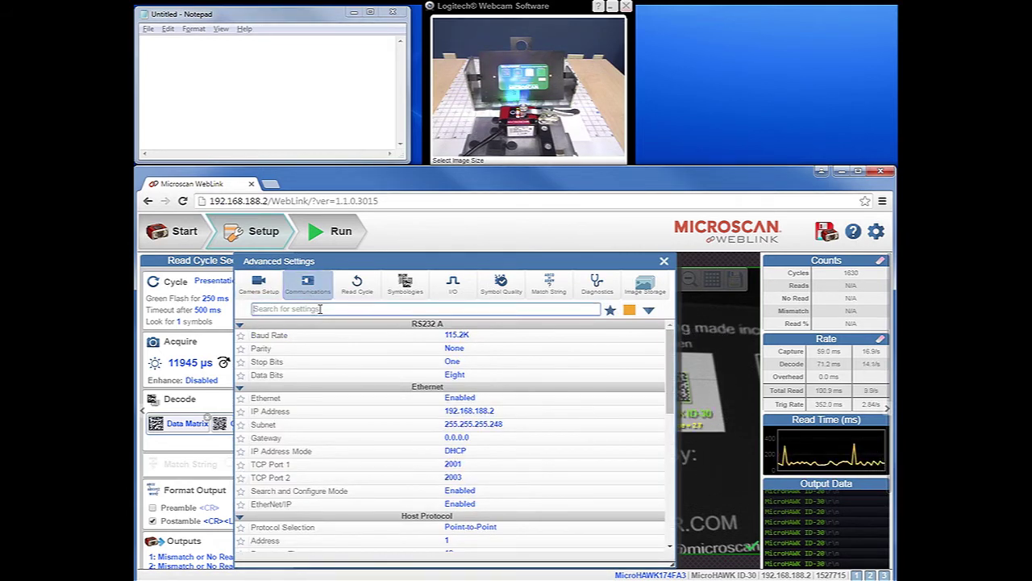
text(usb)
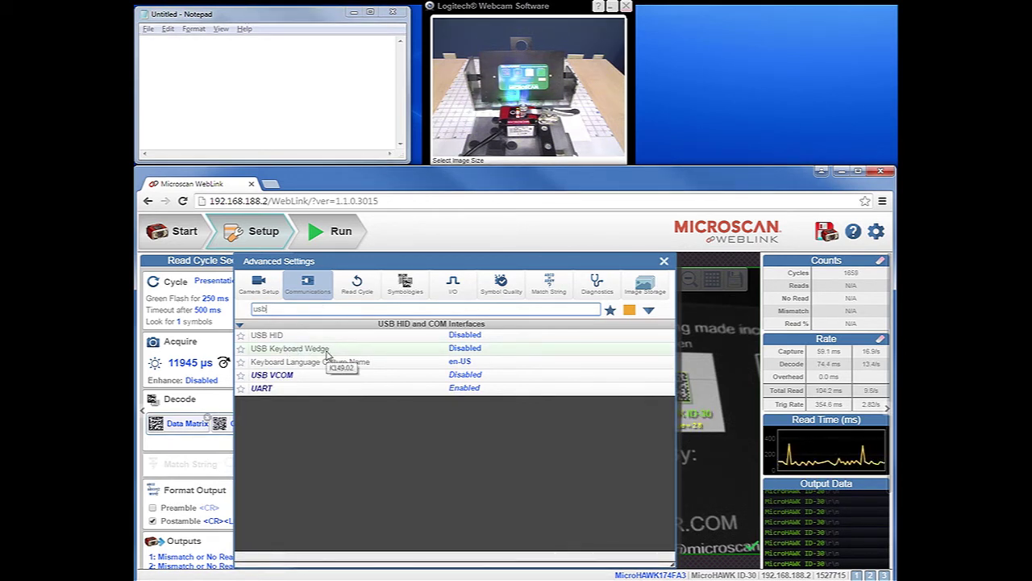
click(486, 350)
click(482, 348)
click(468, 368)
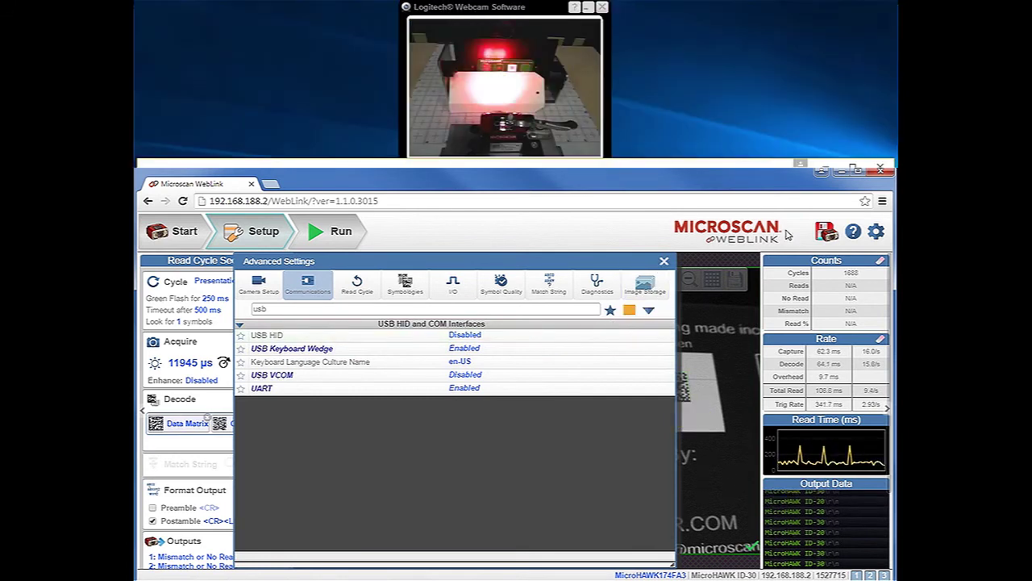
Save settings to flash, accept the reboot, reconnect, and close Advanced Settings.
click(827, 232)
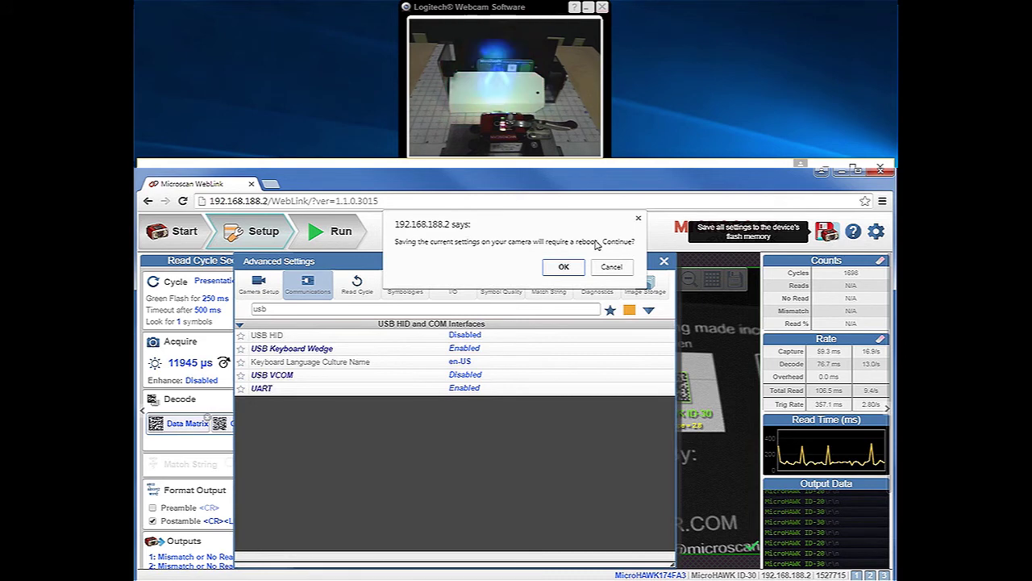
click(565, 267)
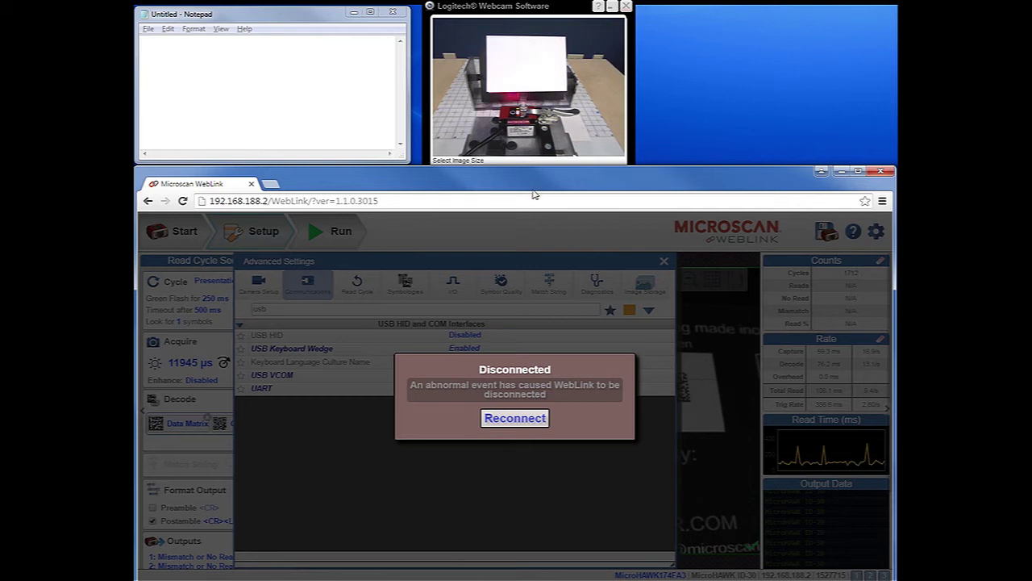
click(513, 418)
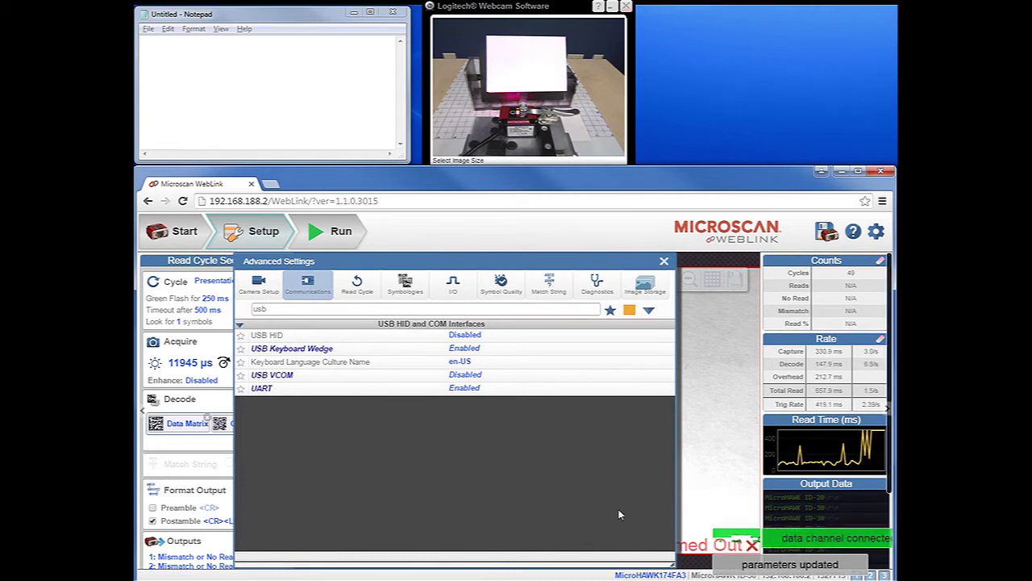
click(660, 262)
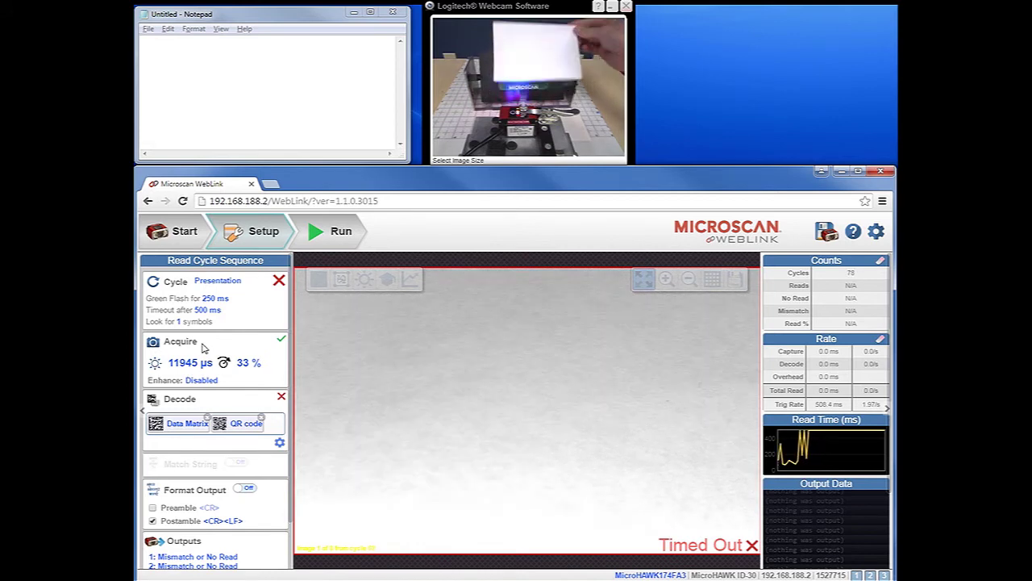
Focus Notepad to receive decoded ID-20 and ID-30 text, then open the Presentation cycle choices.
scroll(202, 347, down, 1)
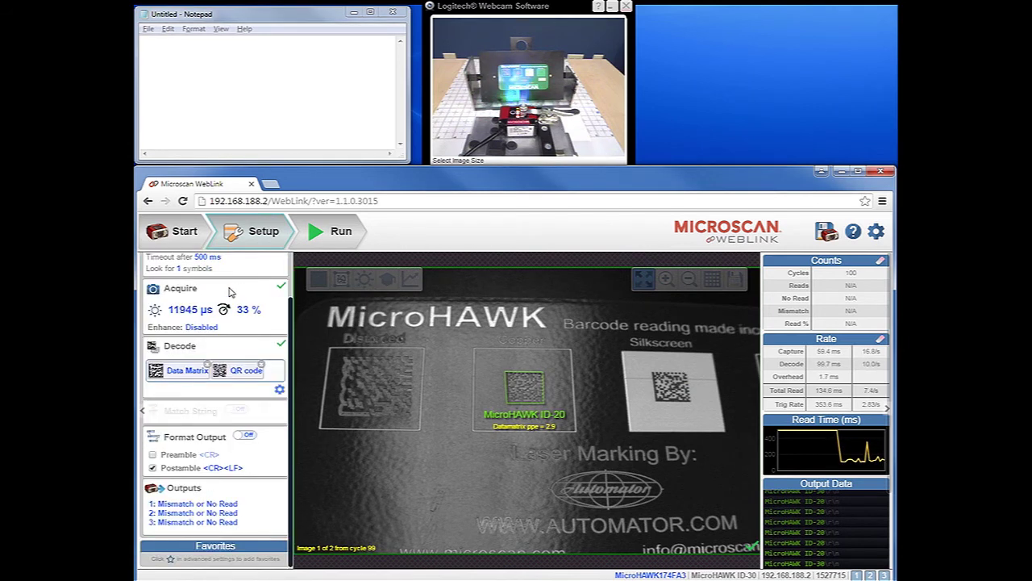
click(278, 16)
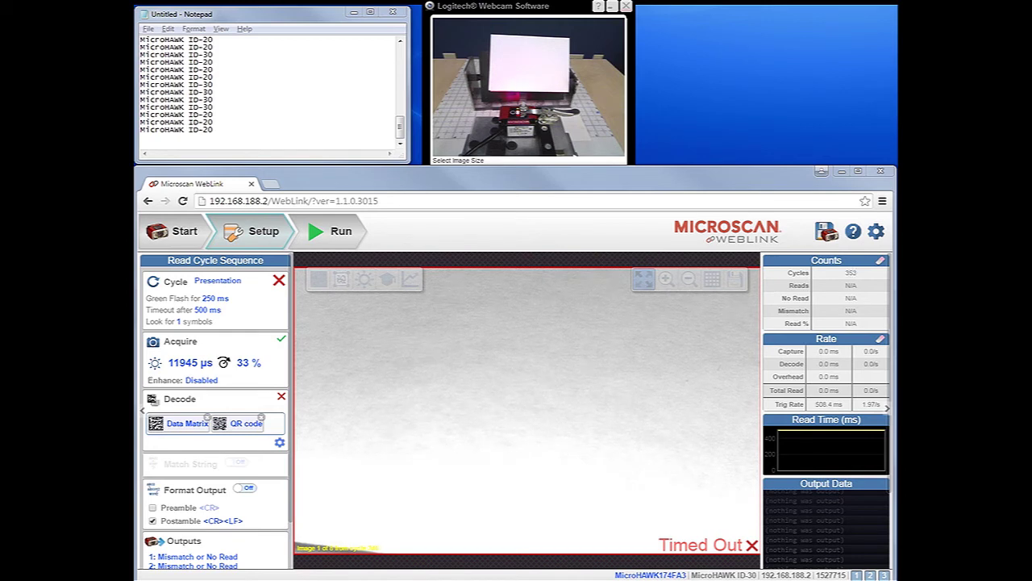
click(214, 281)
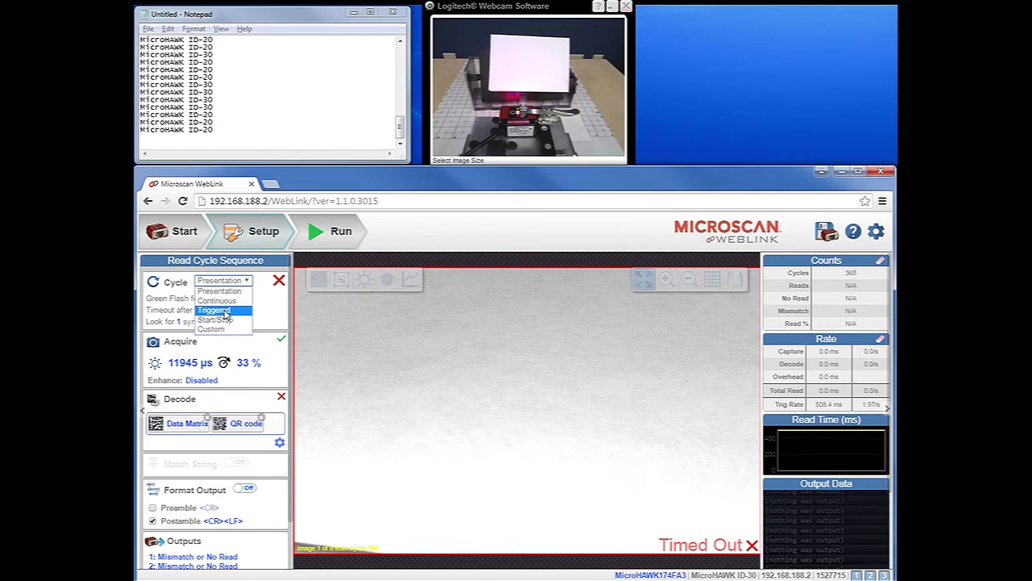
Switch the read cycle to Triggered and clear all collected text from Notepad.
click(214, 311)
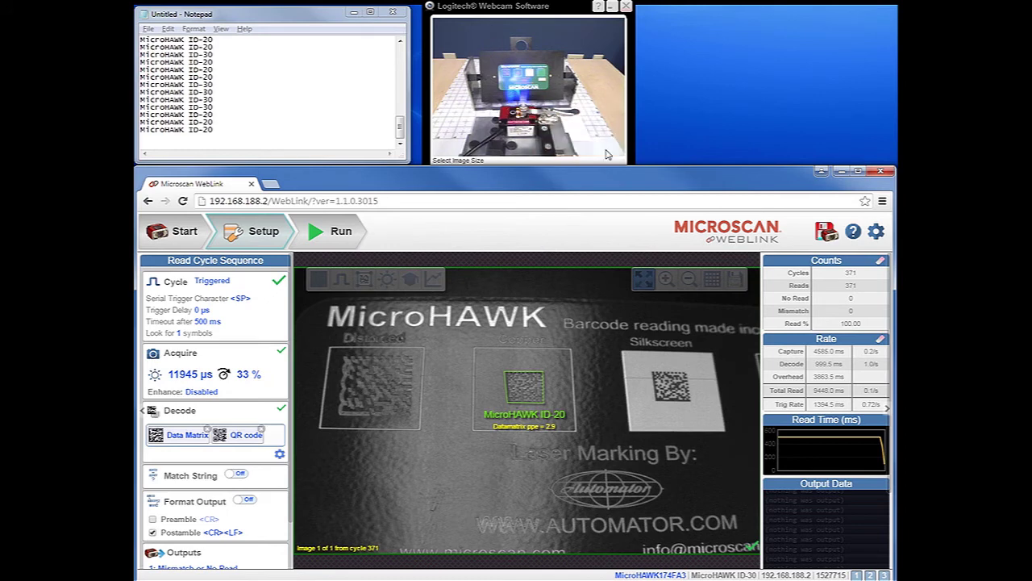
click(314, 21)
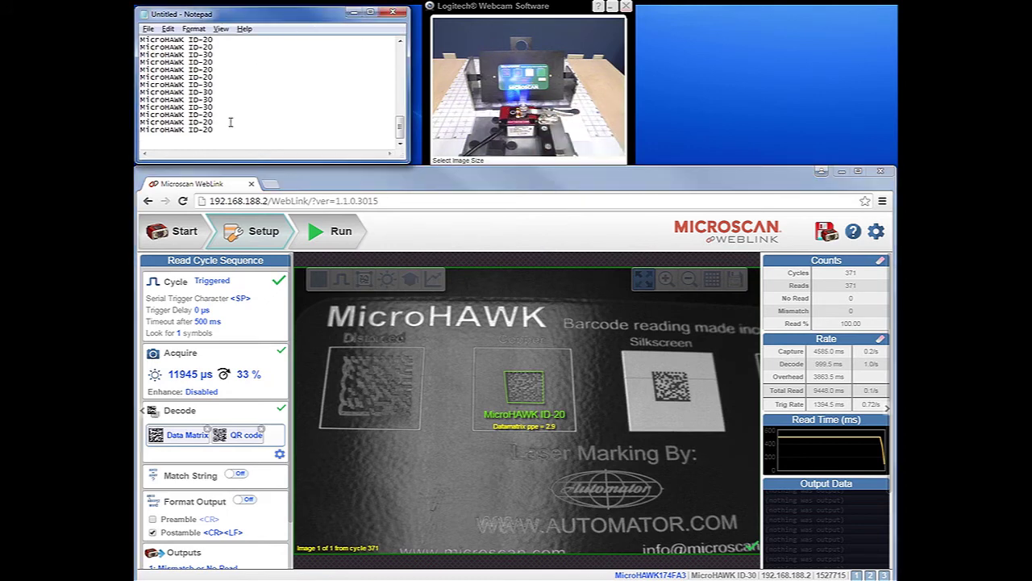
key(ctrl+a)
key(Delete)
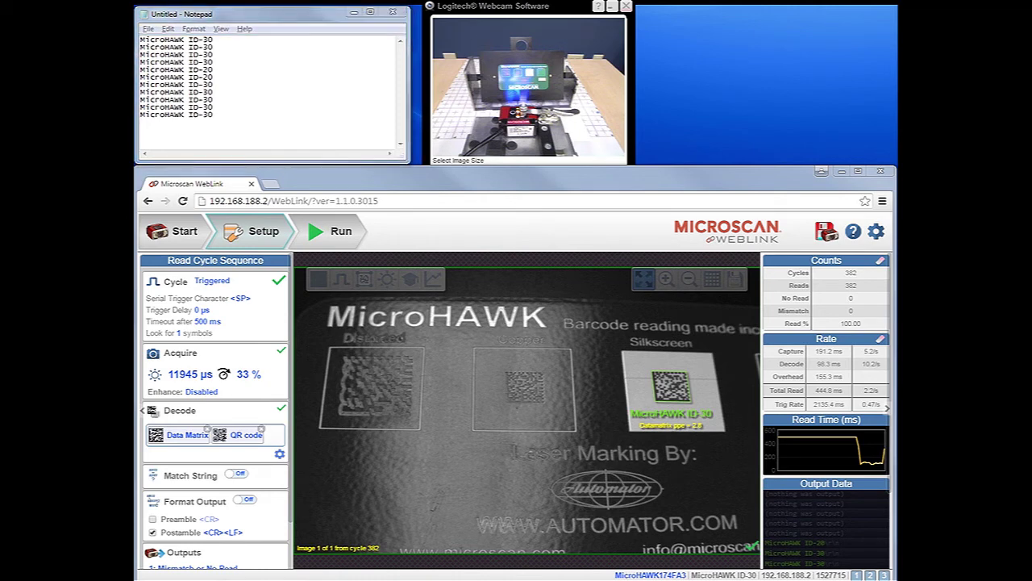
Set USB Keyboard Wedge back to Disabled in the Advanced Communications settings.
click(876, 231)
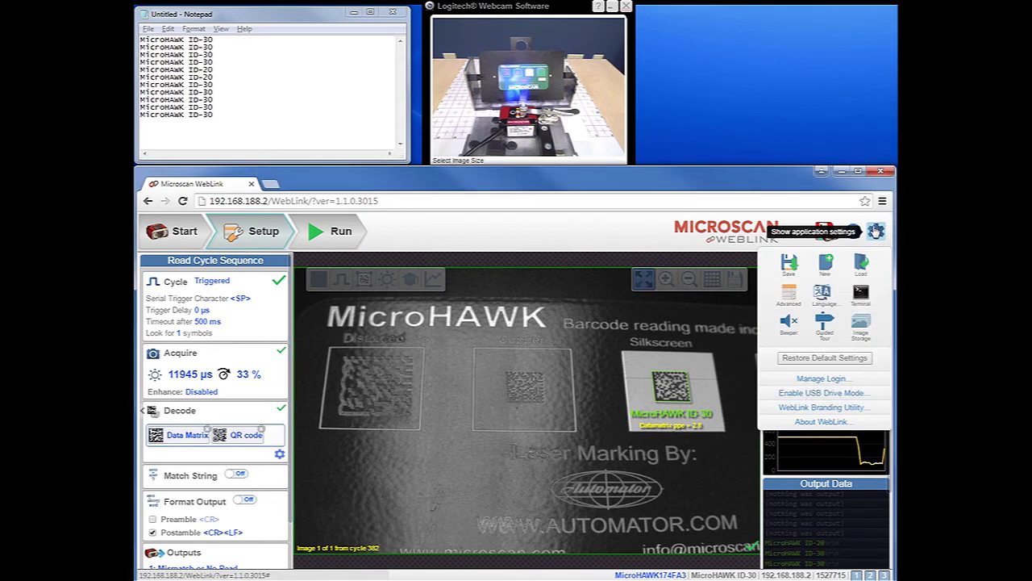
click(792, 296)
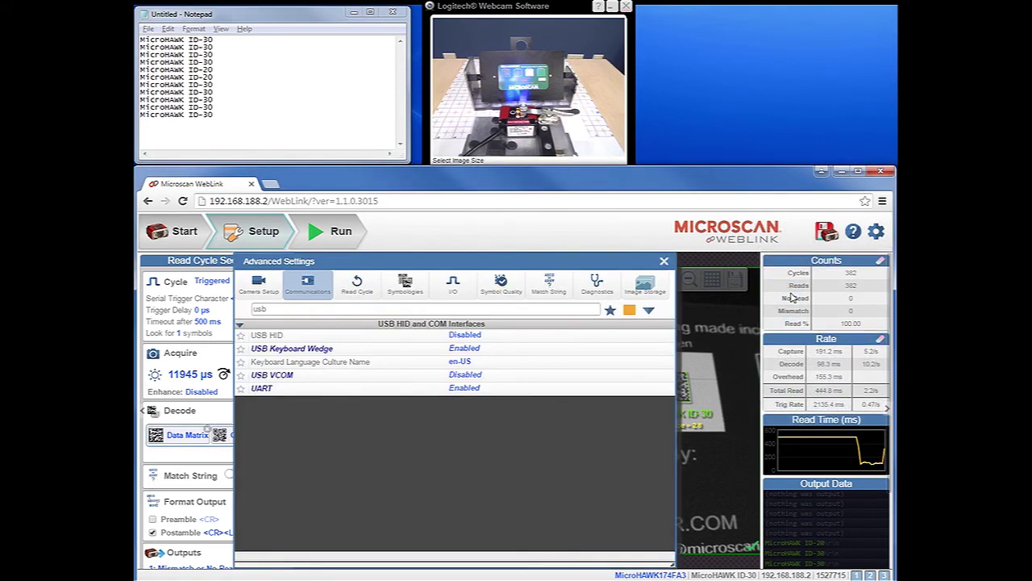
click(465, 349)
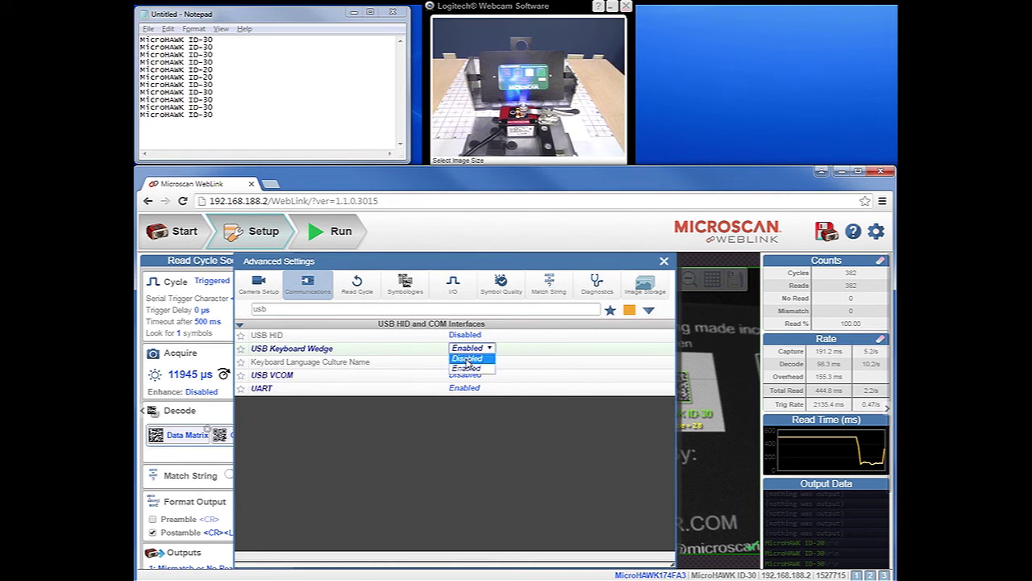
click(467, 359)
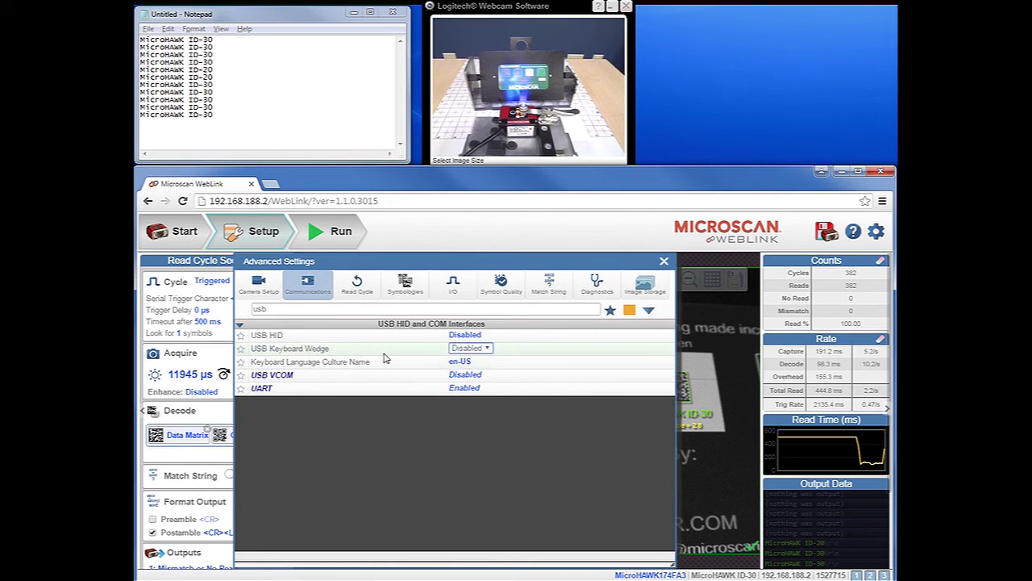
Save the disabled setting to flash, accept the reboot, and reconnect to the reader.
click(826, 232)
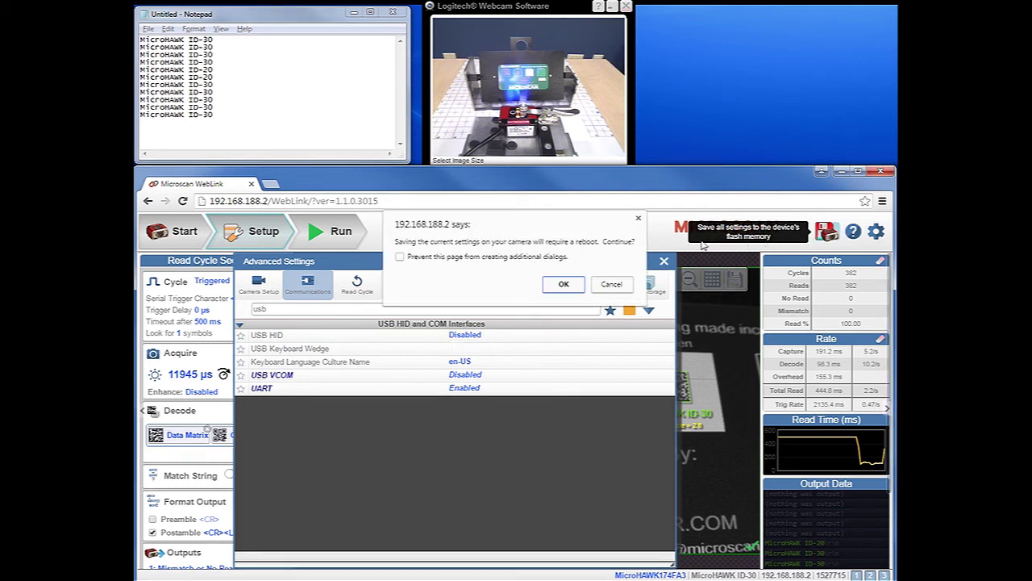
click(565, 285)
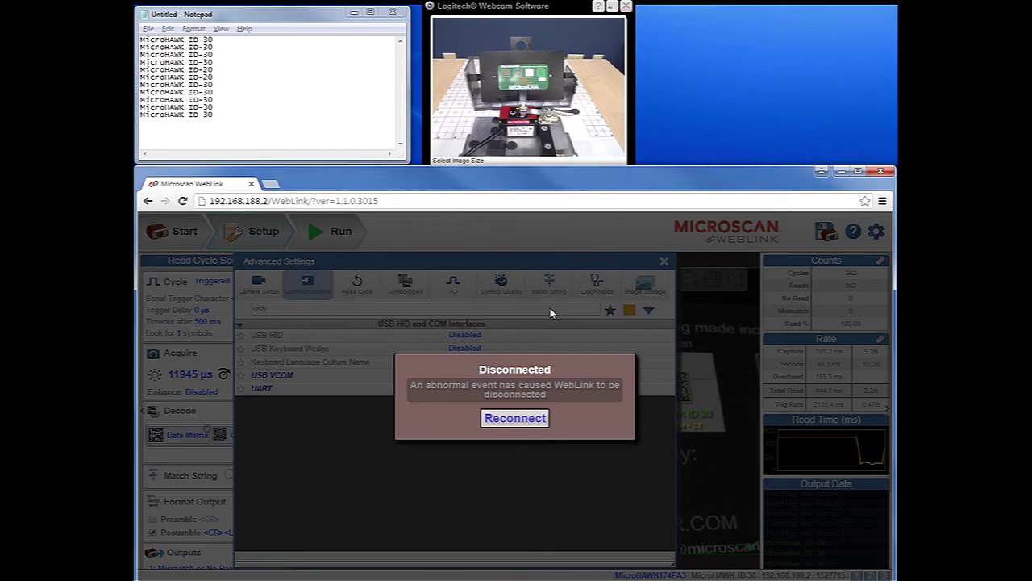
click(515, 418)
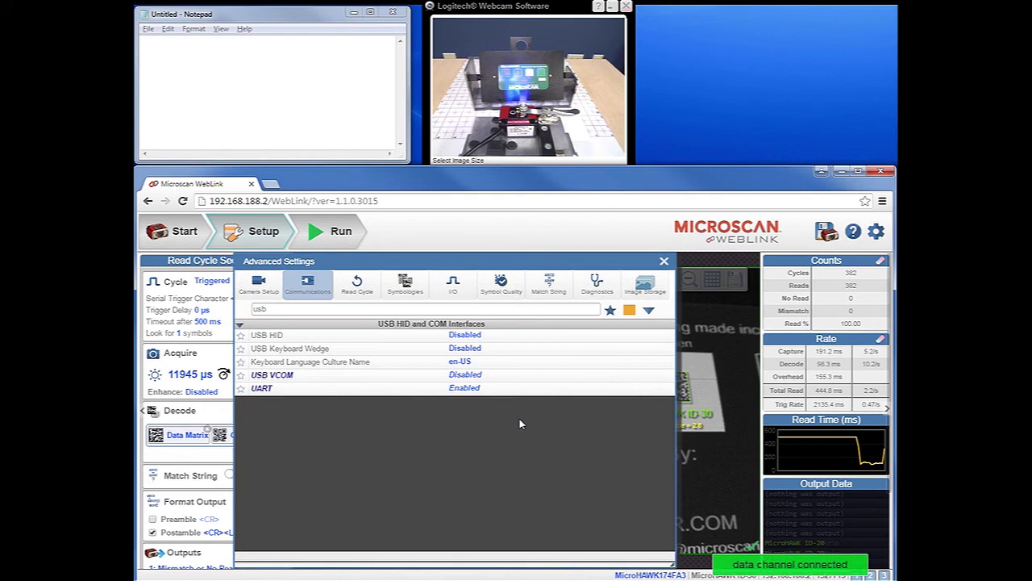
Close Advanced Settings and focus Notepad to confirm new reads are no longer typed.
click(664, 263)
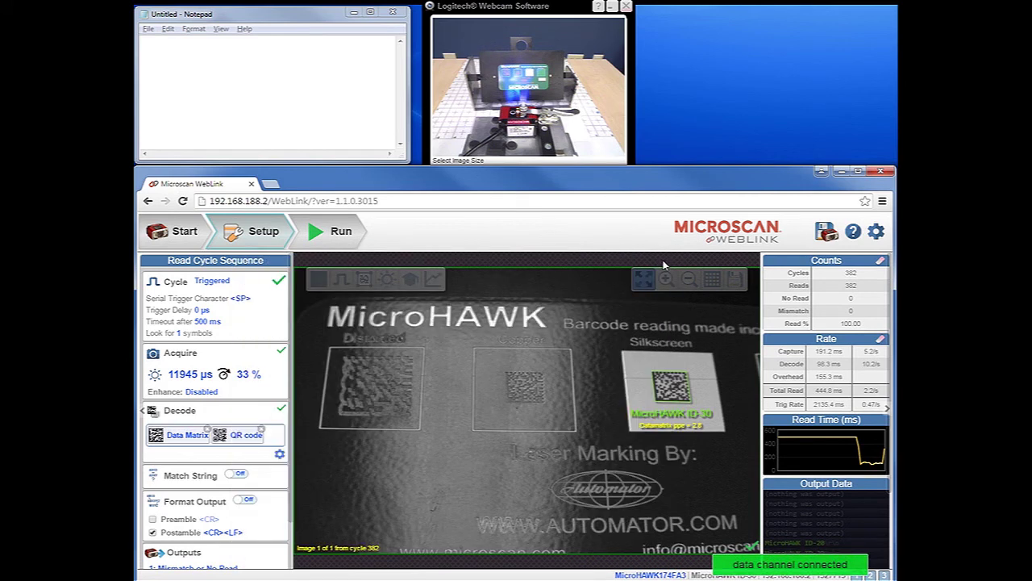
click(265, 57)
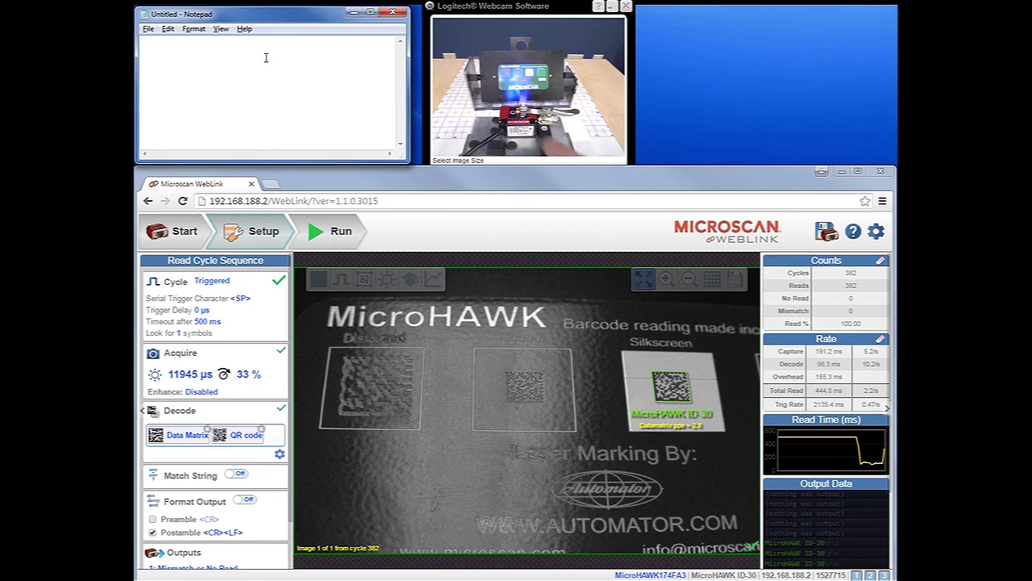